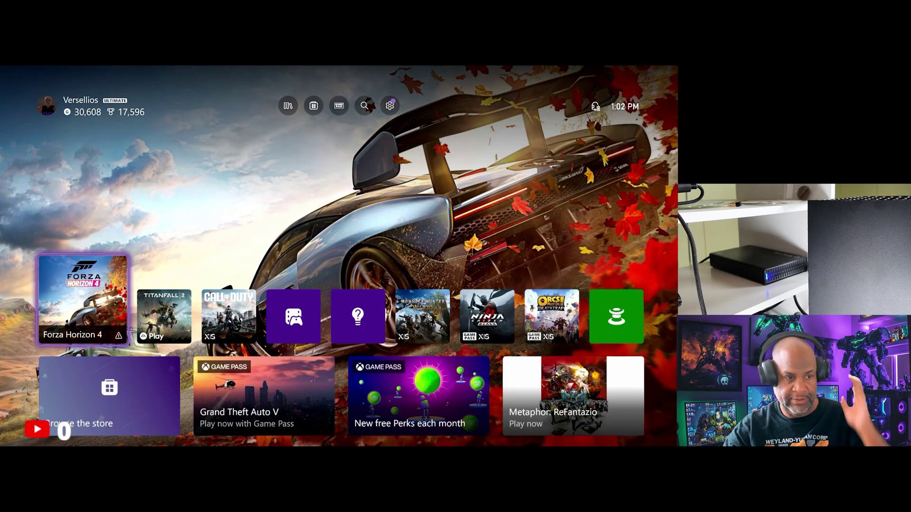
# - Open the console's Settings from the Home screen
pyautogui.press('Down')
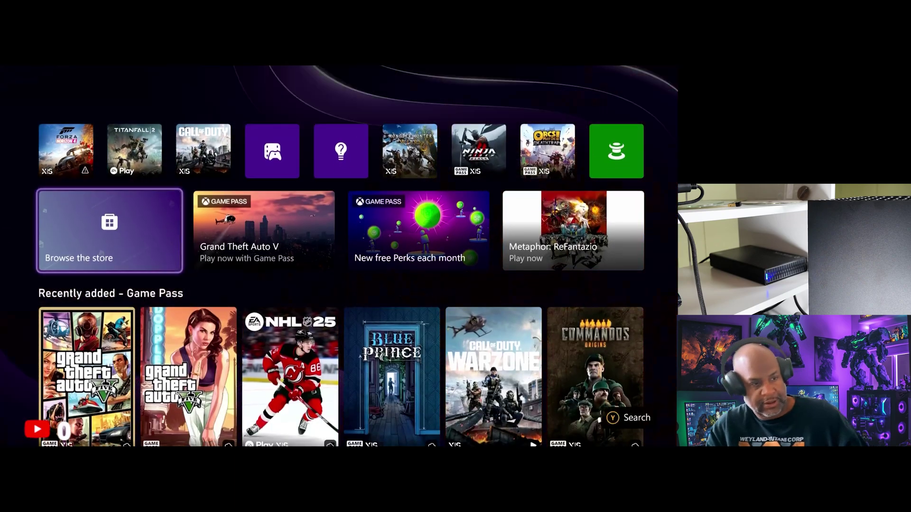
pyautogui.press('Up')
pyautogui.press('Up')
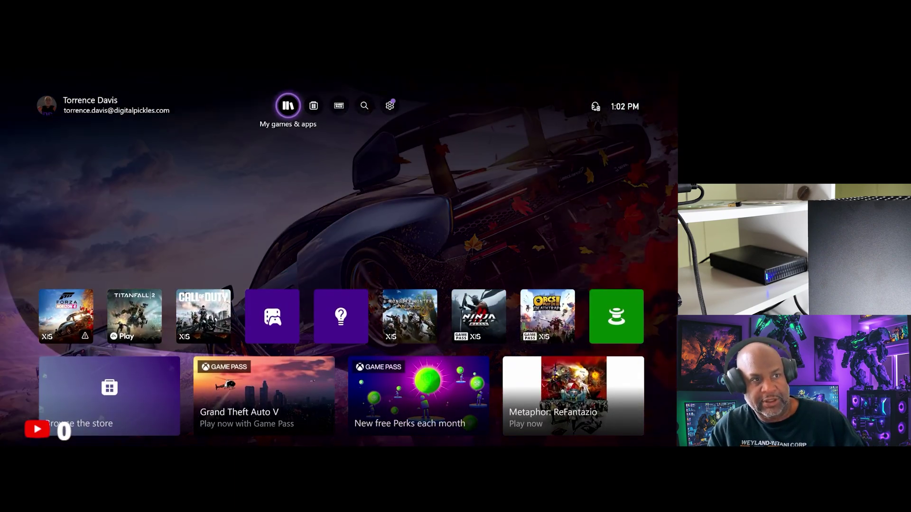
pyautogui.press('Right')
pyautogui.press('Right')
pyautogui.press('Right')
pyautogui.press('Right')
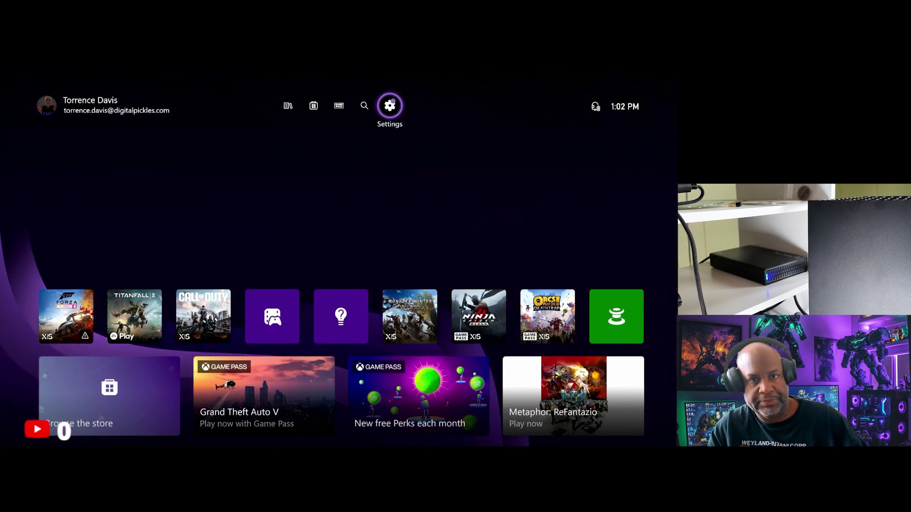
pyautogui.press('Return')
# - Open the Storage devices page in the System settings
pyautogui.press('Right')
pyautogui.press('Left')
pyautogui.press('Down')
pyautogui.press('Down')
pyautogui.press('Right')
pyautogui.press('Right')
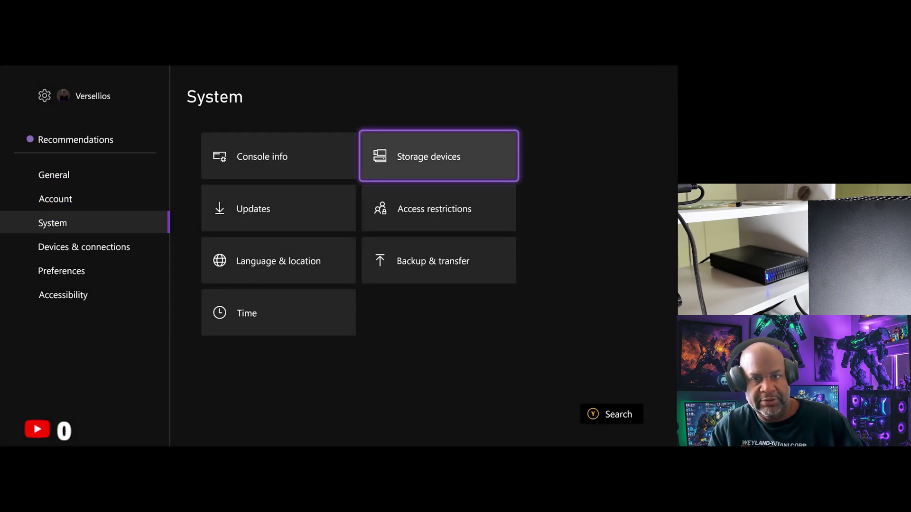
pyautogui.press('Return')
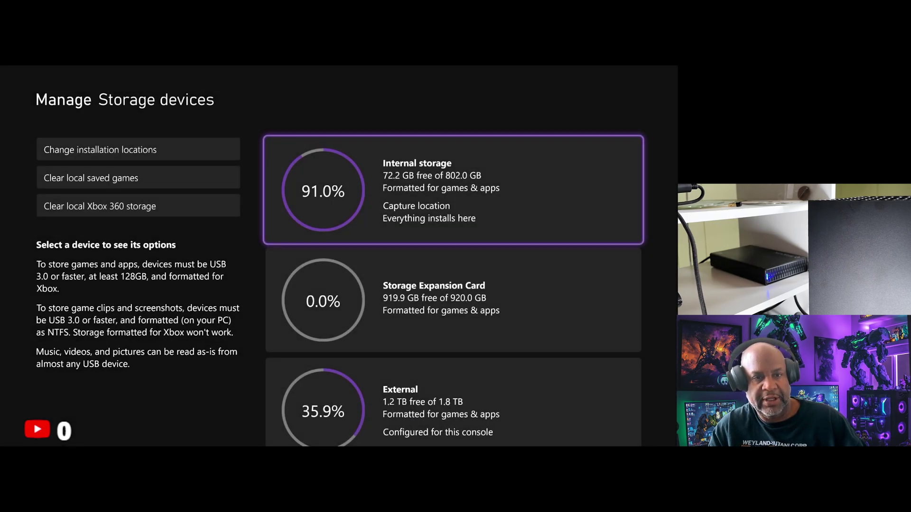
# - Compare capacity, free space and format of the Internal storage, Storage Expansion Card and External drive
pyautogui.press('Down')
pyautogui.press('Down')
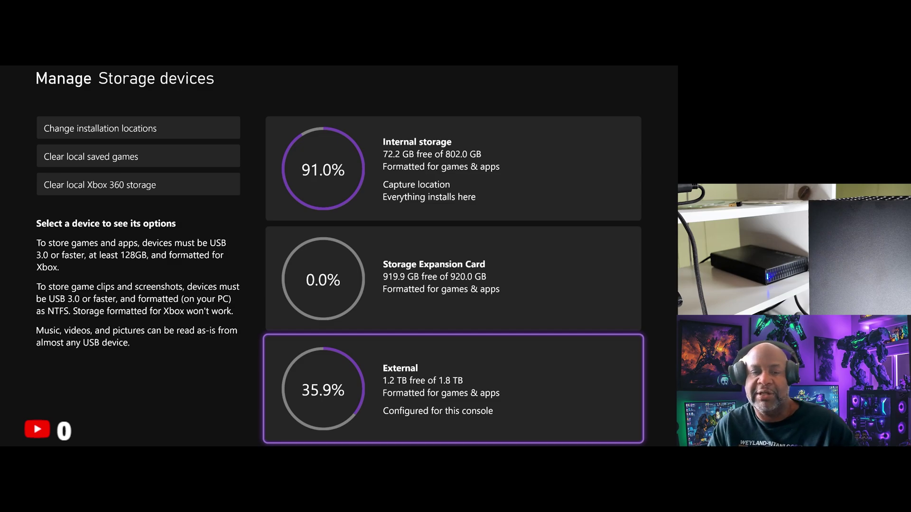
pyautogui.press('Up')
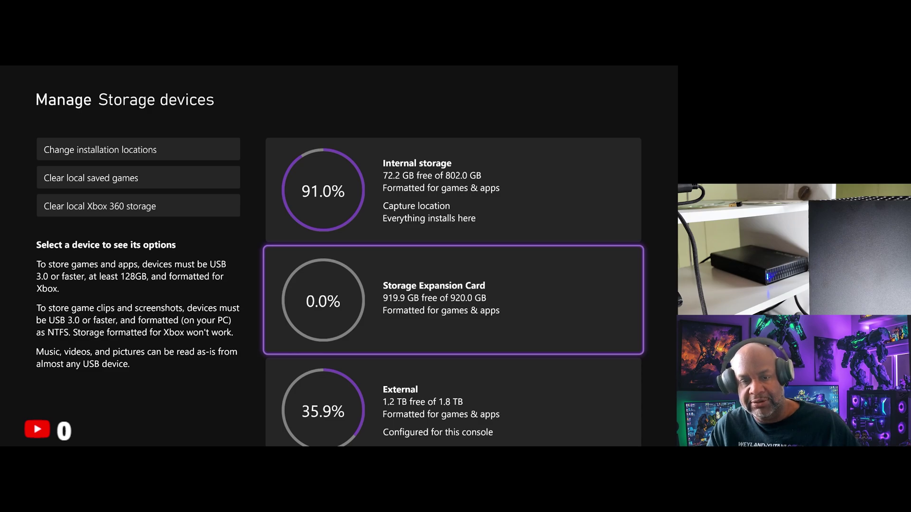
pyautogui.press('Down')
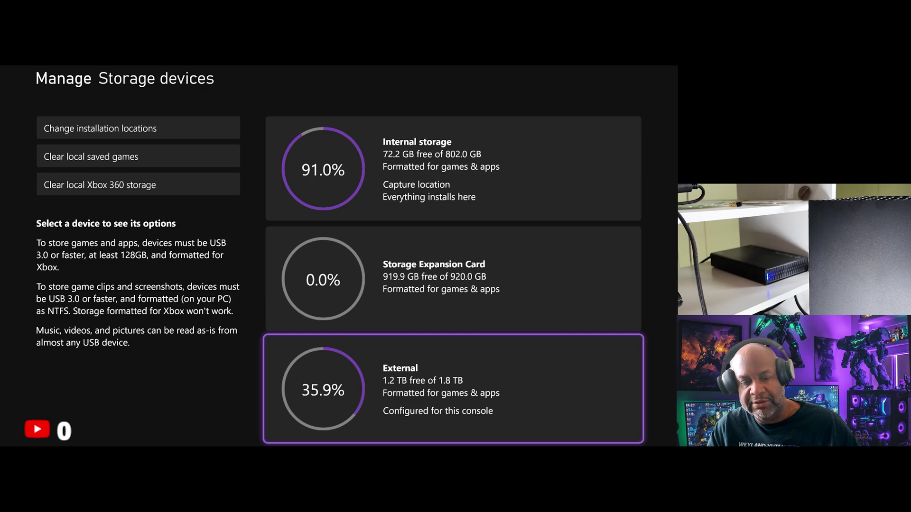
pyautogui.press('Up')
pyautogui.press('Up')
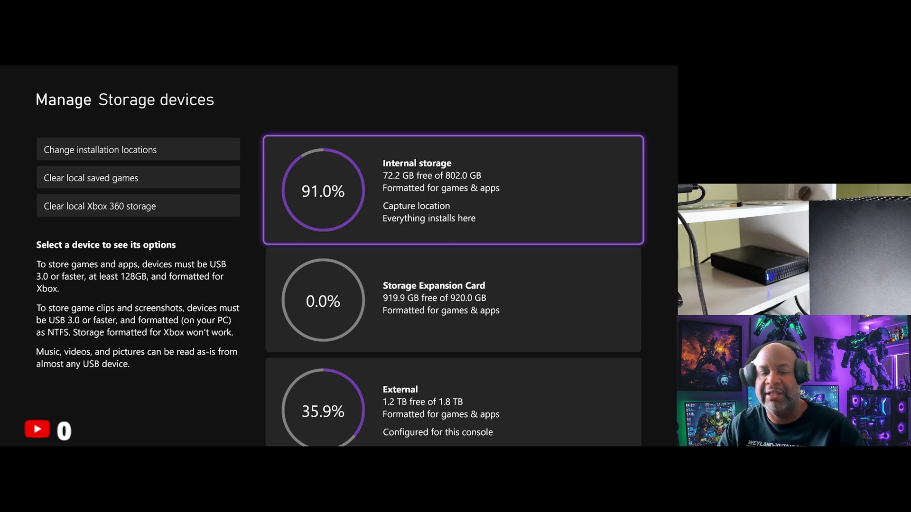
pyautogui.press('Down')
pyautogui.press('Down')
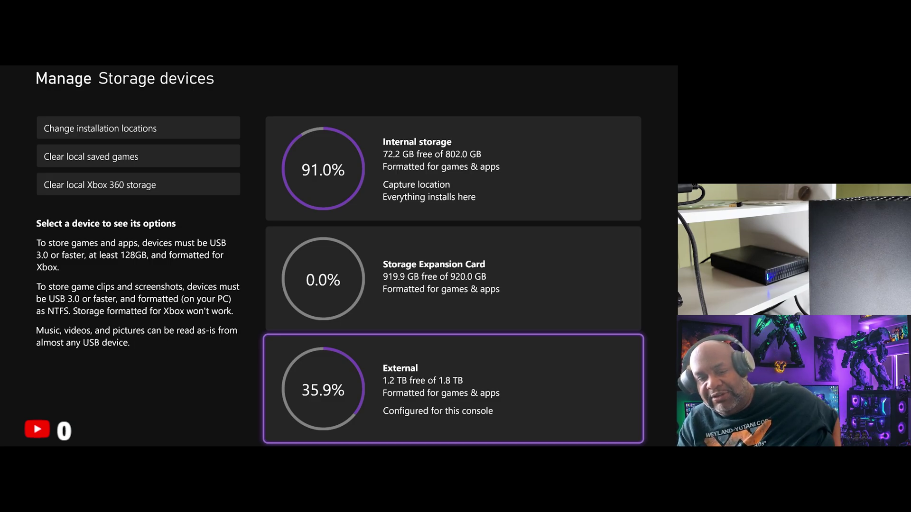
pyautogui.press('Up')
pyautogui.press('Up')
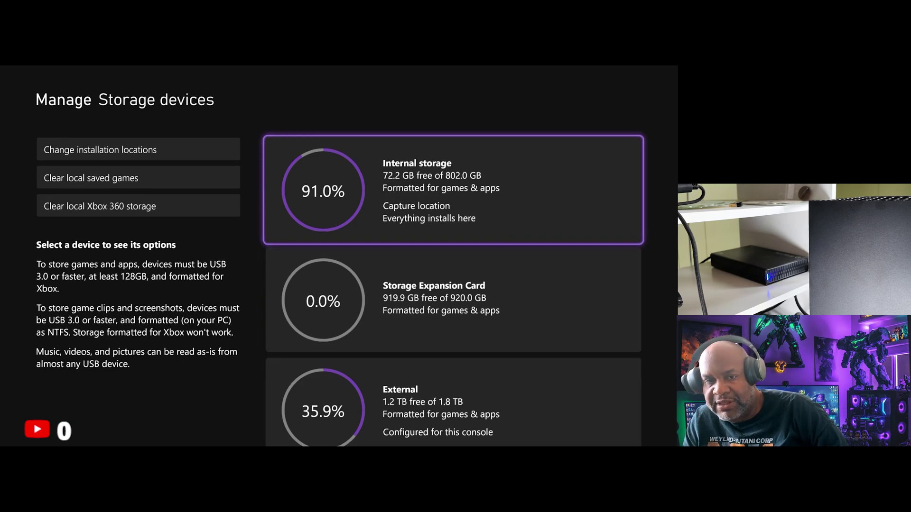
pyautogui.press('Down')
pyautogui.press('Down')
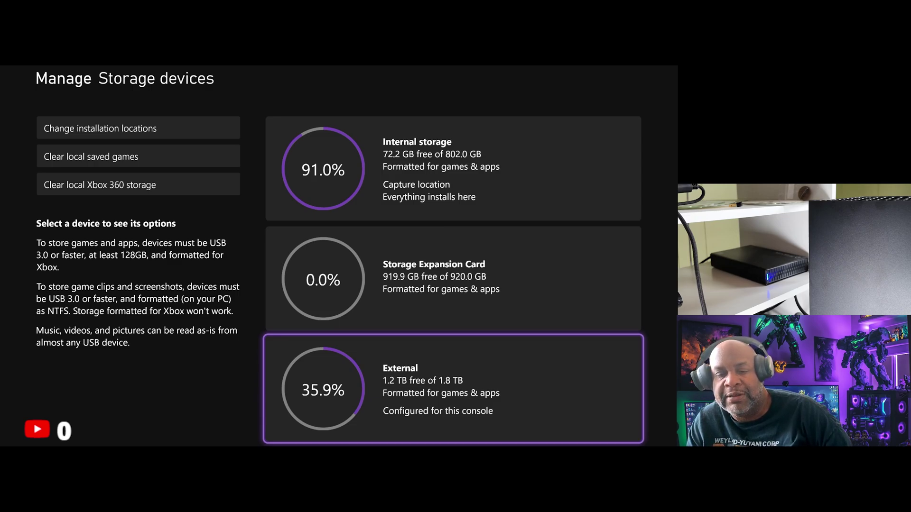
pyautogui.press('Up')
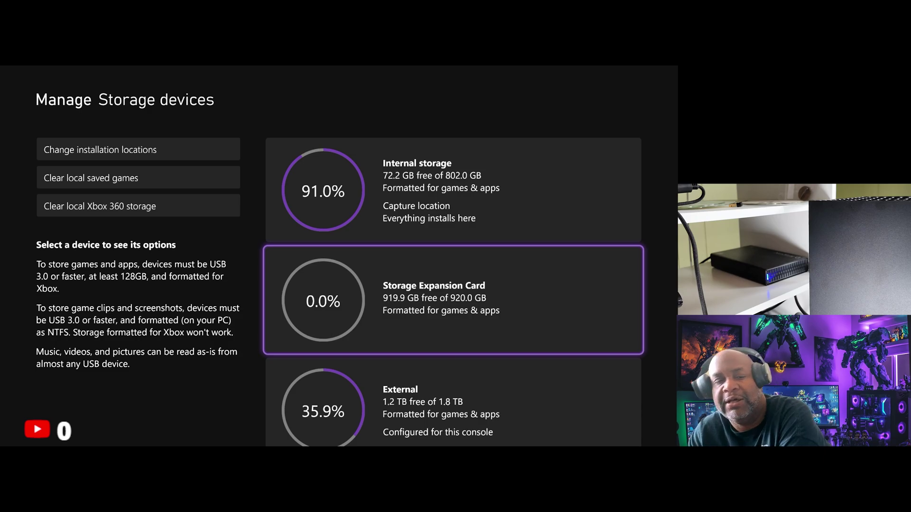
pyautogui.press('Up')
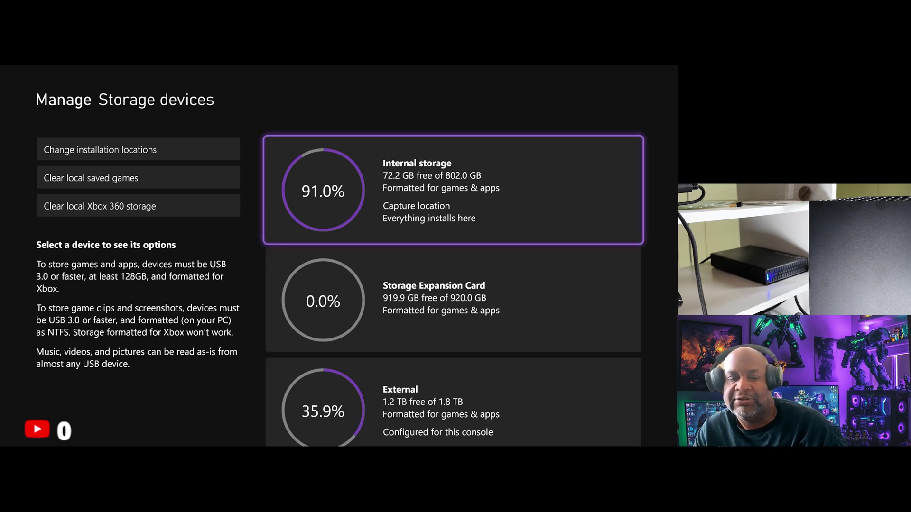
# - View the games installed on the Internal storage, then return to the storage device list
pyautogui.press('Return')
pyautogui.press('Return')
pyautogui.press('Right')
pyautogui.press('Right')
pyautogui.press('Right')
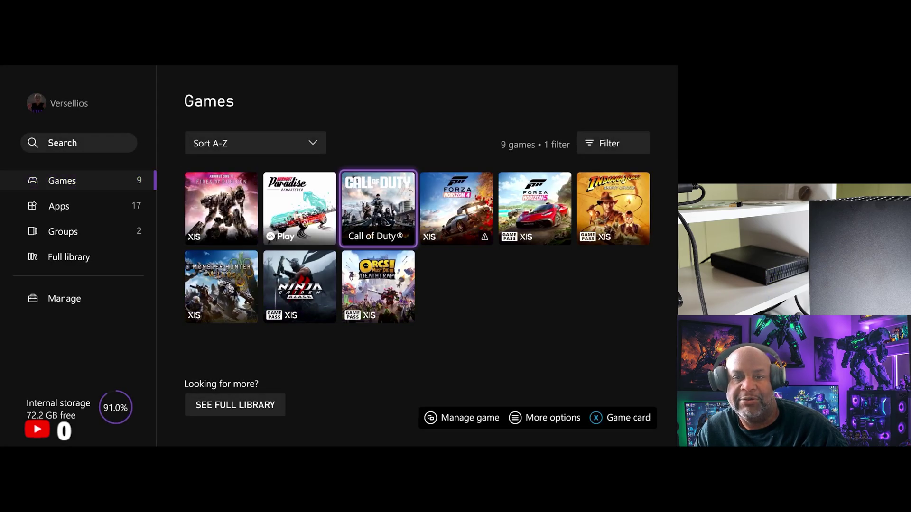
pyautogui.press('Down')
pyautogui.press('Left')
pyautogui.press('Left')
pyautogui.press('Up')
pyautogui.press('Right')
pyautogui.press('Escape')
# - Open the contents of the External drive to show its installed games
pyautogui.press('Down')
pyautogui.press('Down')
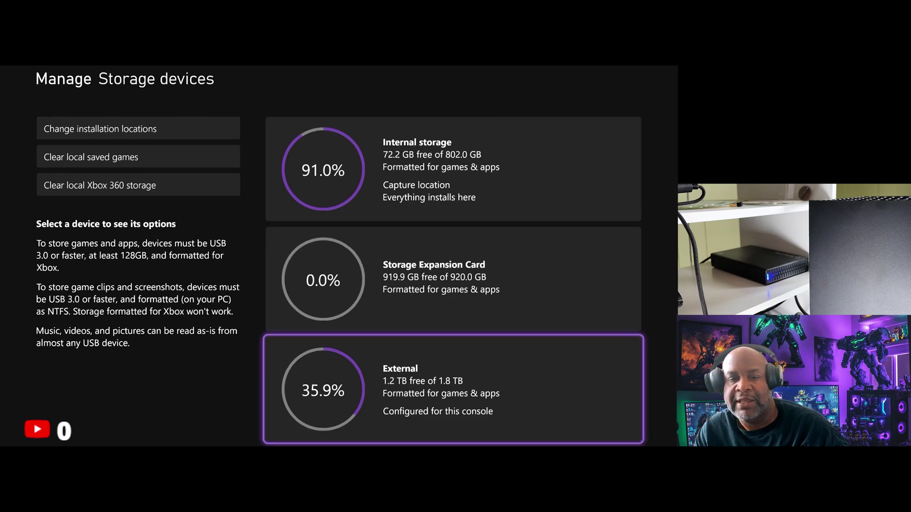
pyautogui.press('Return')
pyautogui.press('Return')
pyautogui.press('Right')
pyautogui.press('Right')
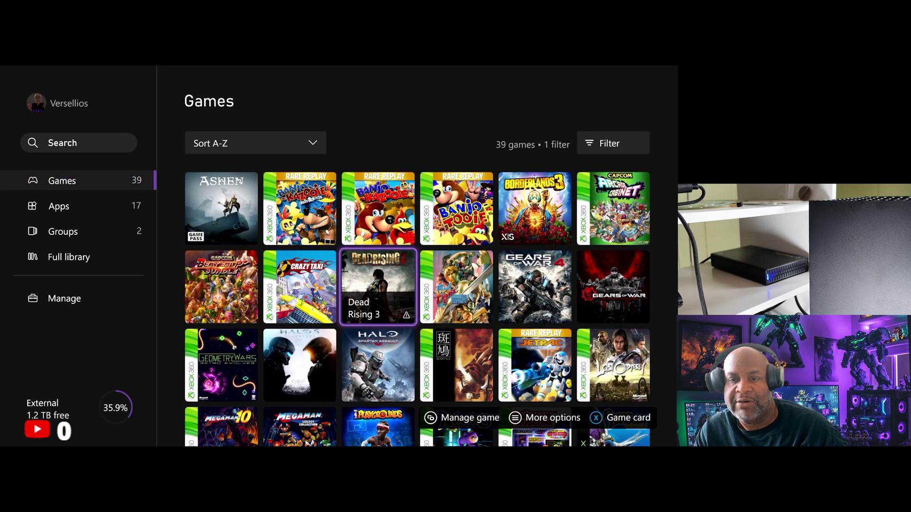
pyautogui.press('Right')
pyautogui.press('Right')
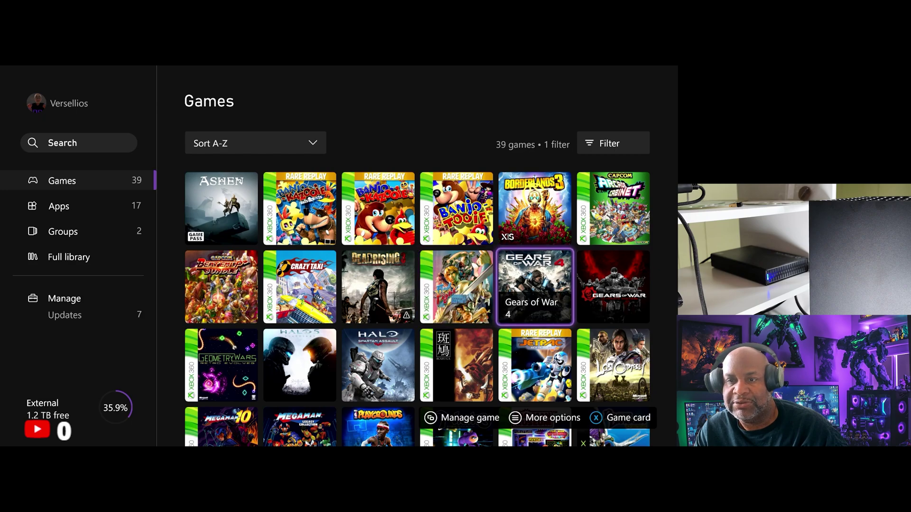
# - Look through the External drive's whole game list to its last title and back towards the start
pyautogui.press('Down')
pyautogui.press('Down')
pyautogui.press('Down')
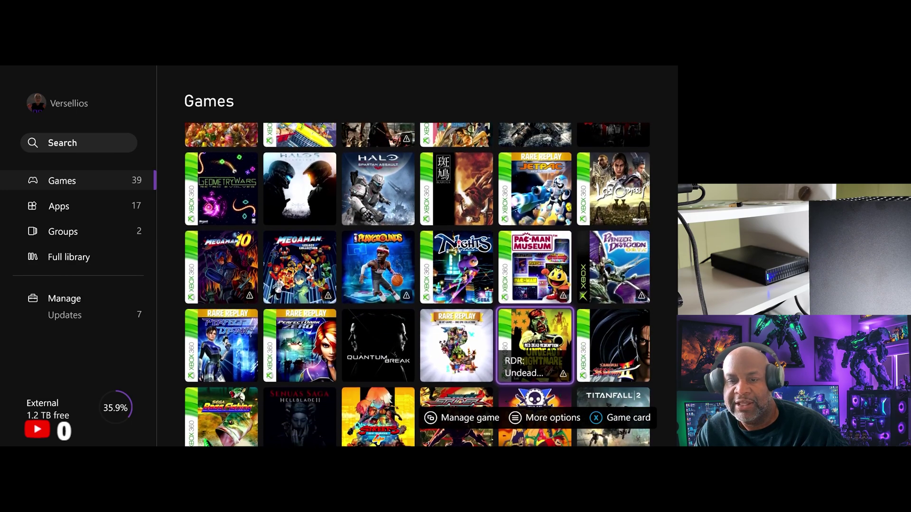
pyautogui.press('Down')
pyautogui.press('Right')
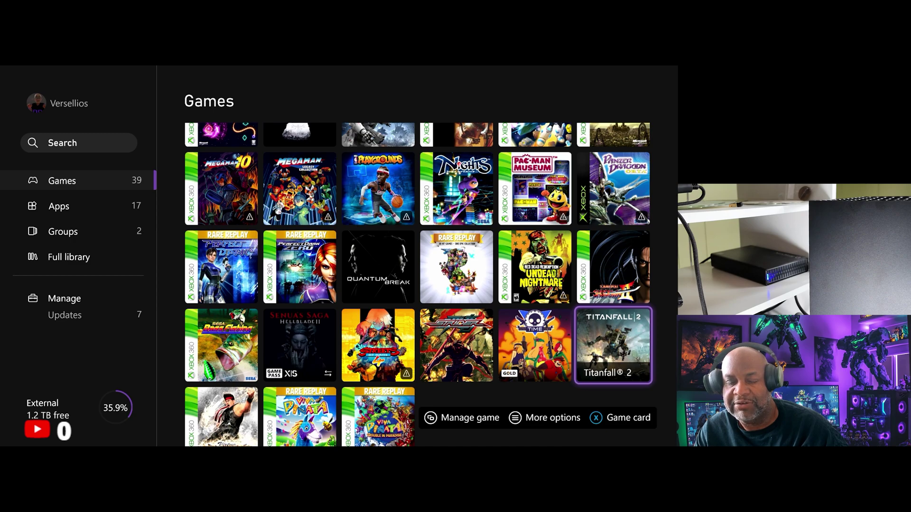
pyautogui.press('Left')
pyautogui.press('Left')
pyautogui.press('Right')
pyautogui.press('Right')
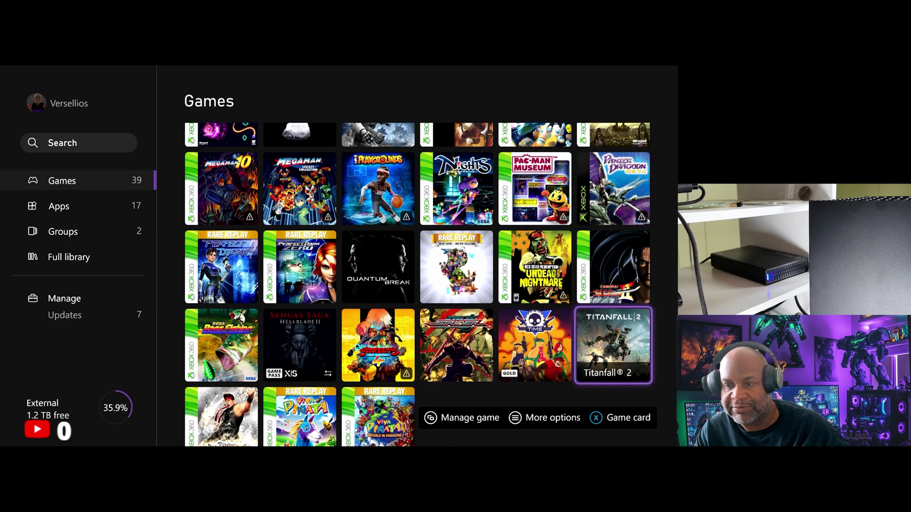
pyautogui.press('Left')
pyautogui.press('Left')
pyautogui.press('Left')
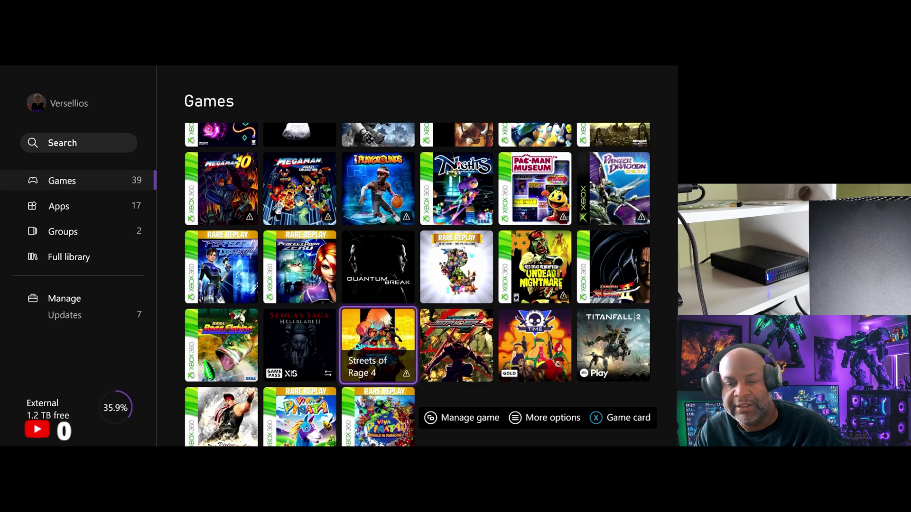
pyautogui.press('Left')
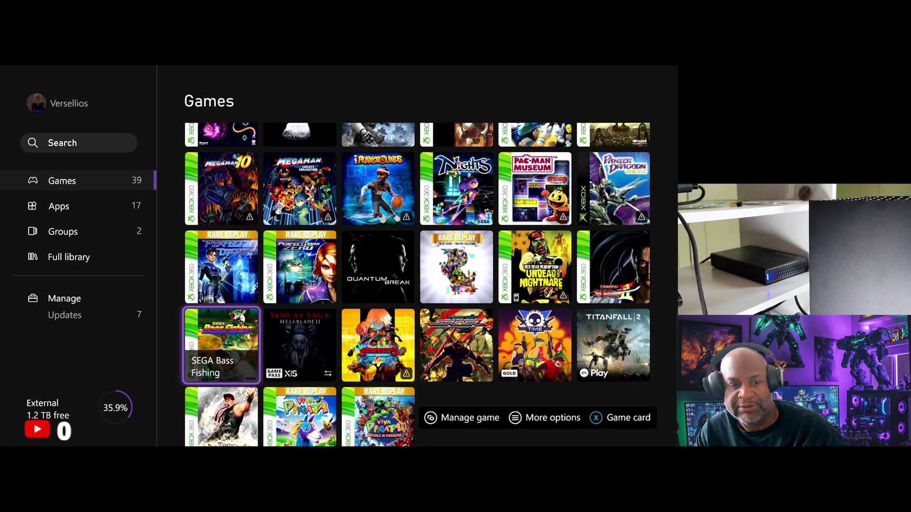
pyautogui.press('Down')
pyautogui.press('Right')
pyautogui.press('Right')
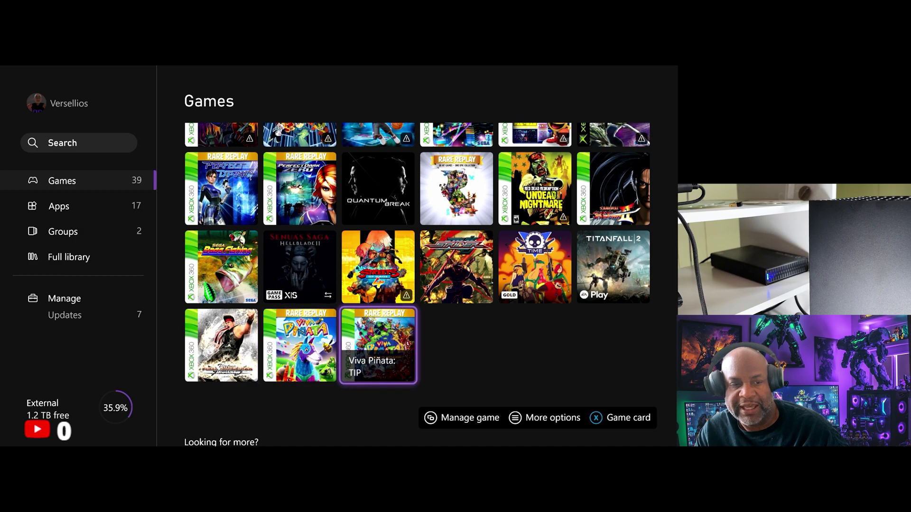
pyautogui.press('Up')
pyautogui.press('Up')
pyautogui.press('Up')
pyautogui.press('Up')
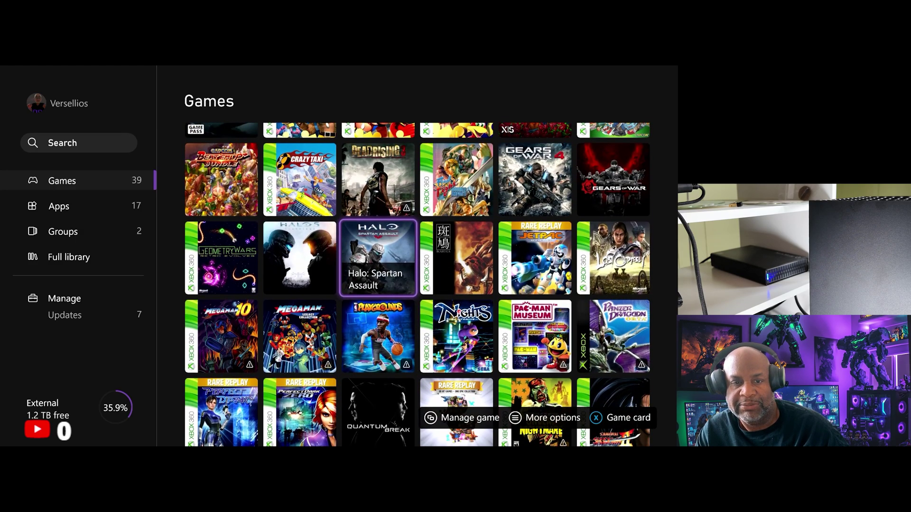
pyautogui.press('Up')
pyautogui.press('Up')
pyautogui.press('Down')
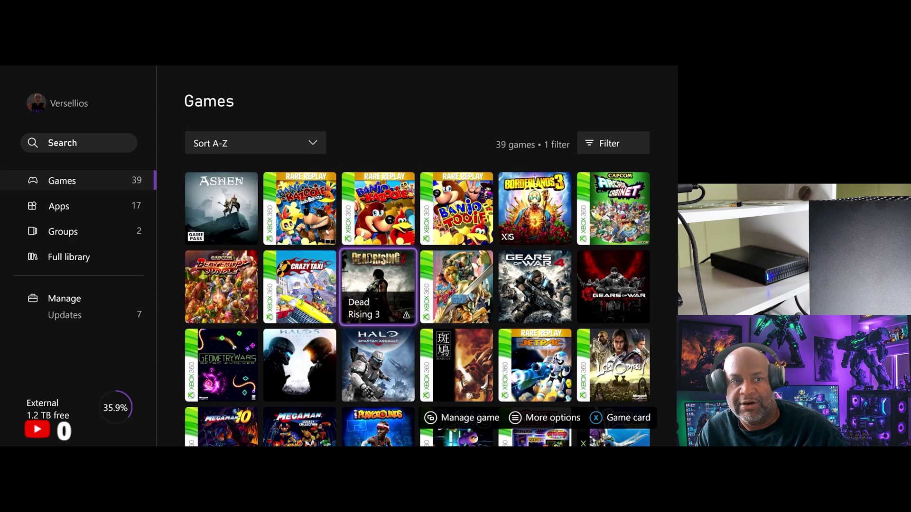
# - Find Quantum Break in the External drive's game list and launch it
pyautogui.press('Down')
pyautogui.press('Down')
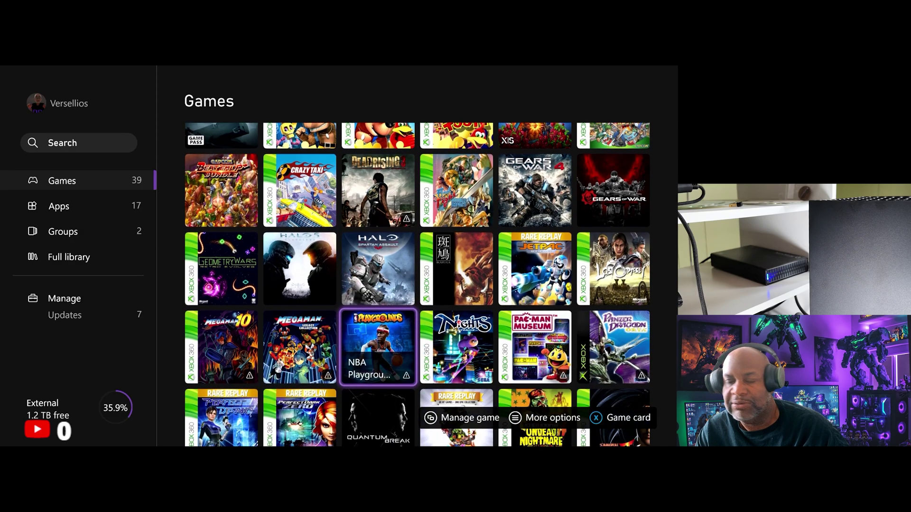
pyautogui.press('Down')
pyautogui.press('Down')
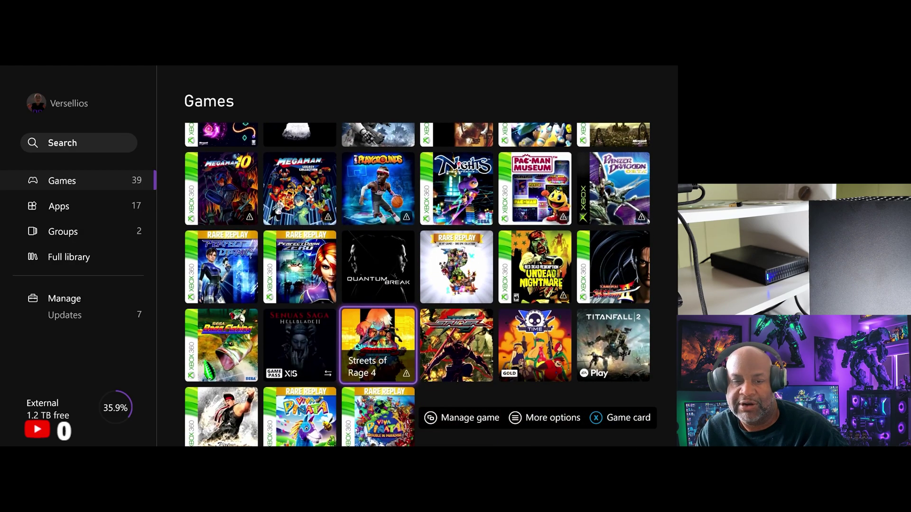
pyautogui.press('Up')
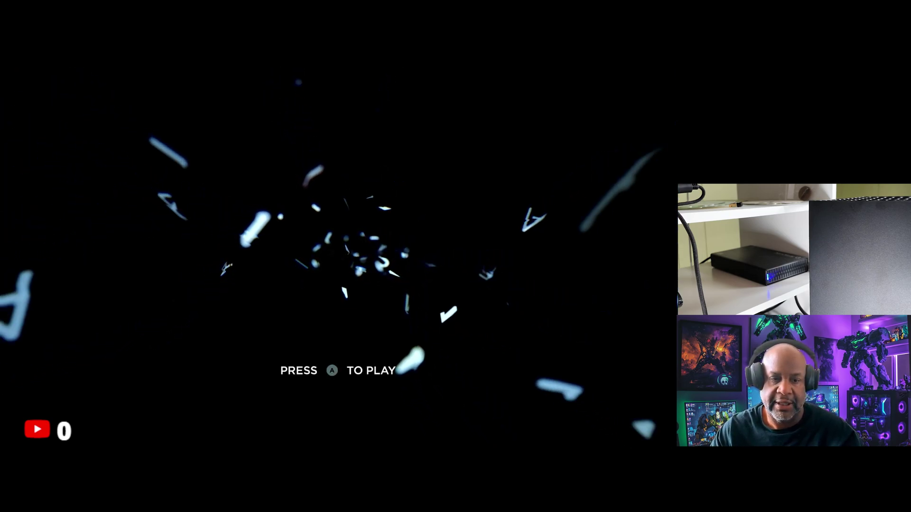
# - Quit the running Quantum Break game from the Xbox guide
pyautogui.press('super')
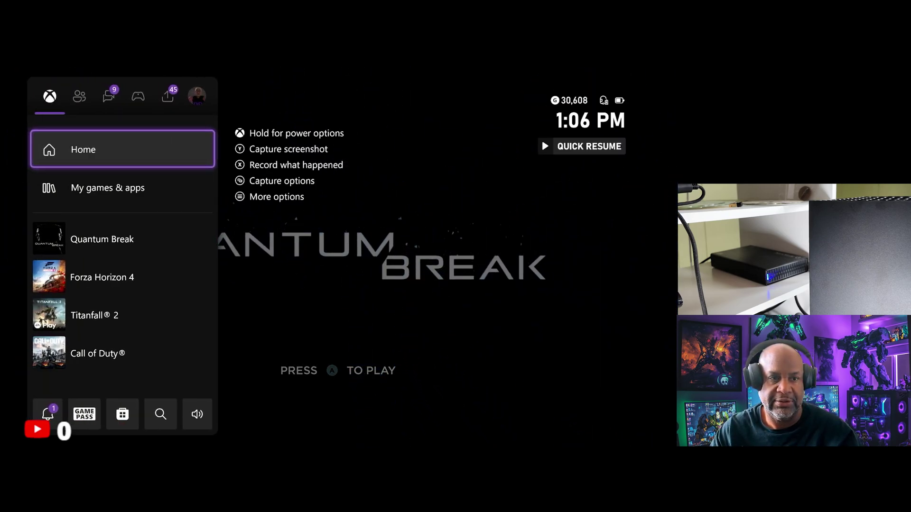
pyautogui.press('Menu')
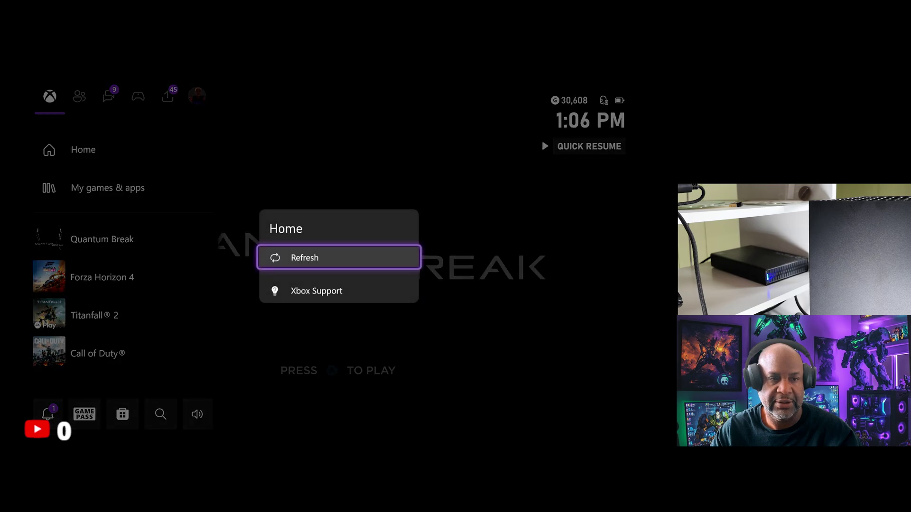
pyautogui.press('Escape')
pyautogui.press('Down')
pyautogui.press('Down')
pyautogui.press('Menu')
pyautogui.press('Down')
pyautogui.press('Down')
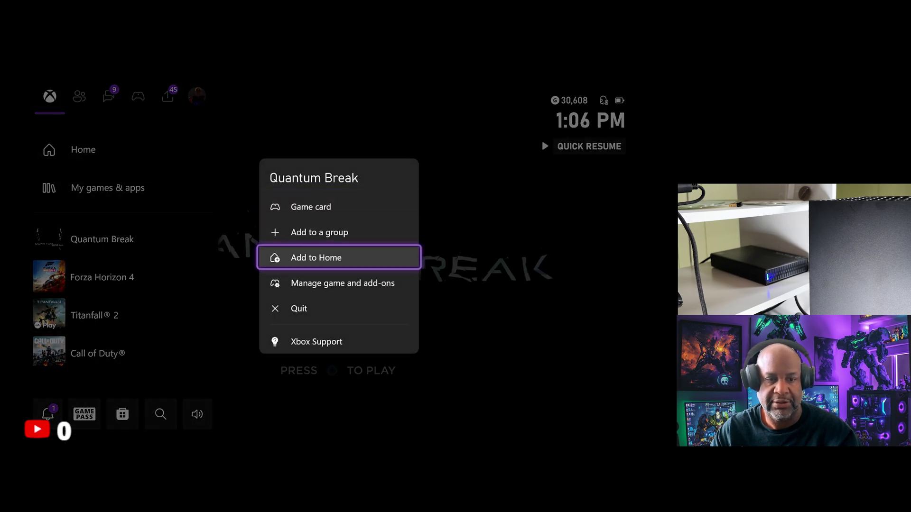
pyautogui.press('Down')
pyautogui.press('Down')
pyautogui.press('Return')
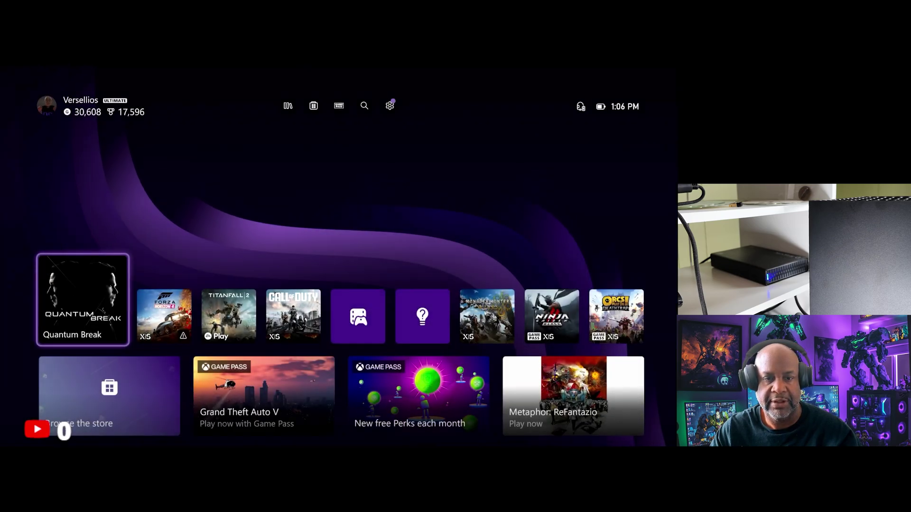
# - Open the console's Settings from the Home screen again after quitting the game
pyautogui.press('Up')
pyautogui.press('Right')
pyautogui.press('Right')
pyautogui.press('Right')
pyautogui.press('Right')
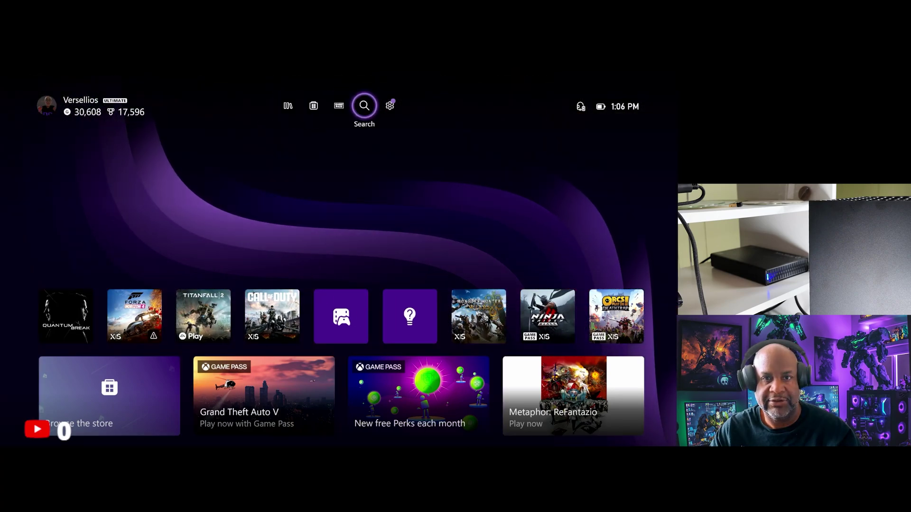
pyautogui.press('Return')
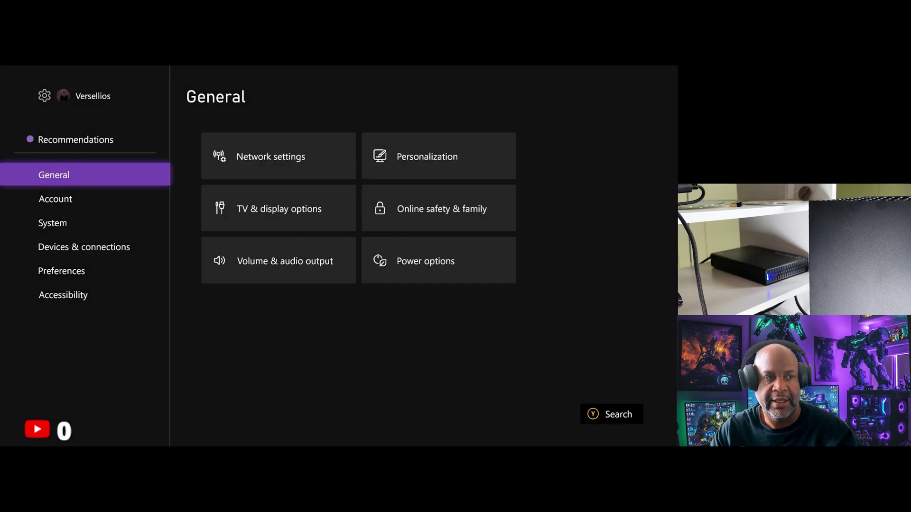
# - Open the list of storage devices from the System section of the console's Settings
pyautogui.press('Down')
pyautogui.press('Down')
pyautogui.press('Right')
pyautogui.press('Right')
pyautogui.press('Return')
# - Open the Move or copy screen for the External drive
pyautogui.press('Down')
pyautogui.press('Down')
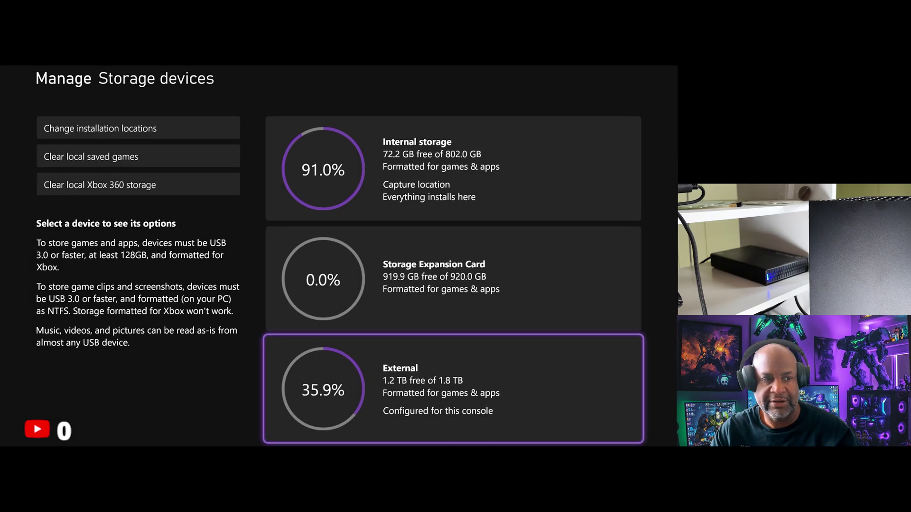
pyautogui.press('Return')
pyautogui.press('Down')
pyautogui.press('Return')
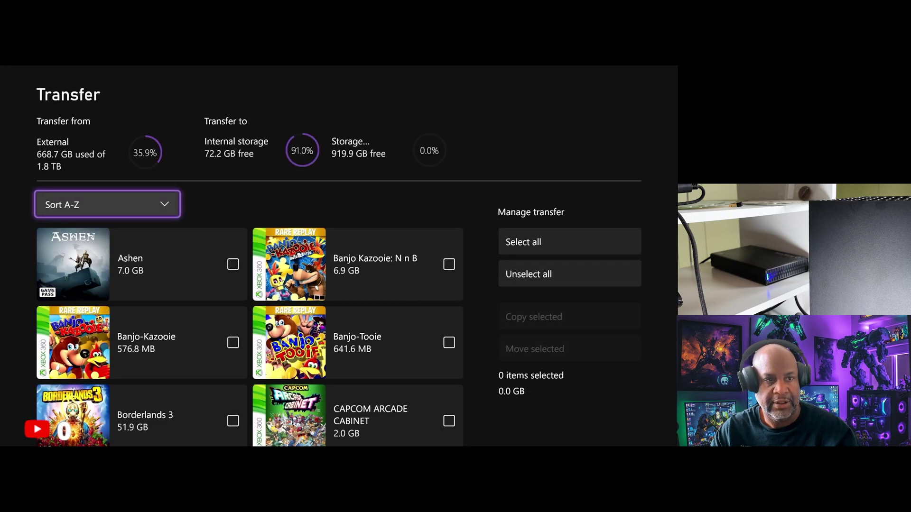
# - Select all games on the External drive for the transfer
pyautogui.press('Down')
pyautogui.press('Right')
pyautogui.press('Return')
# - Move the selected games from the External drive to the Storage Expansion Card and confirm the transfer
pyautogui.press('Down')
pyautogui.press('Down')
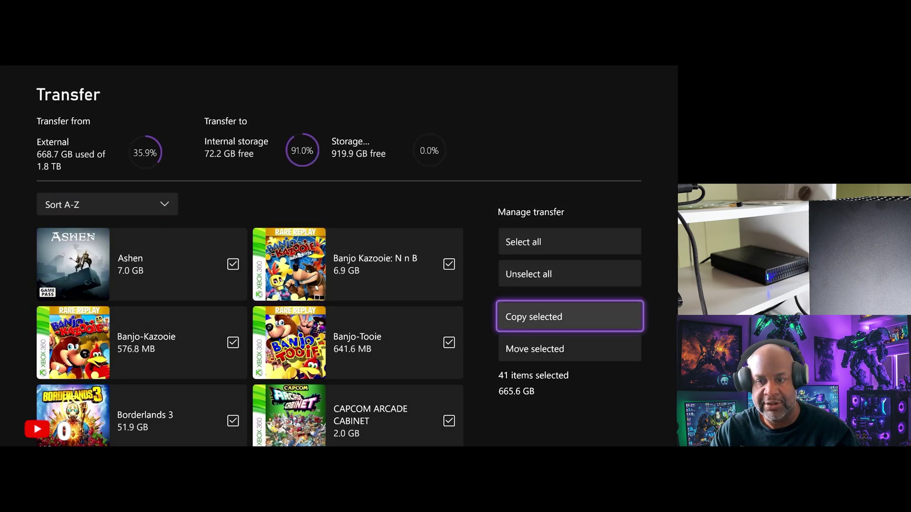
pyautogui.press('Down')
pyautogui.press('Return')
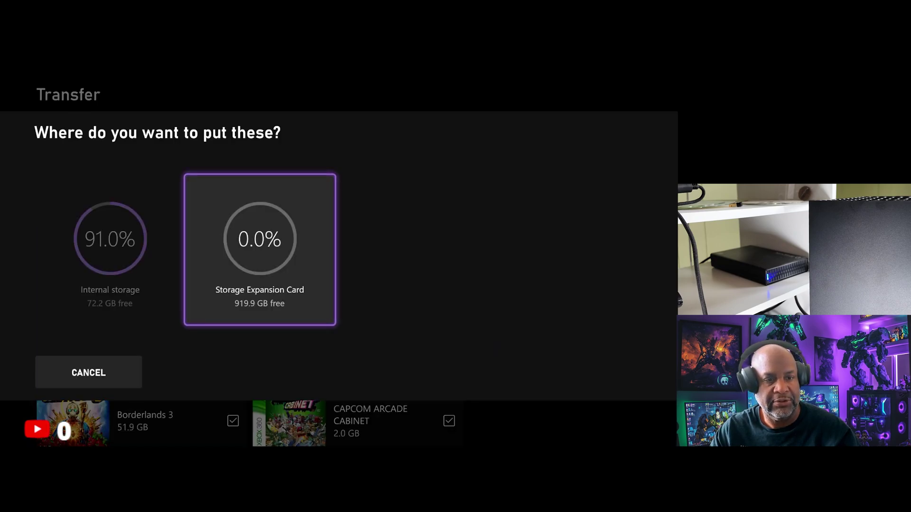
pyautogui.press('Return')
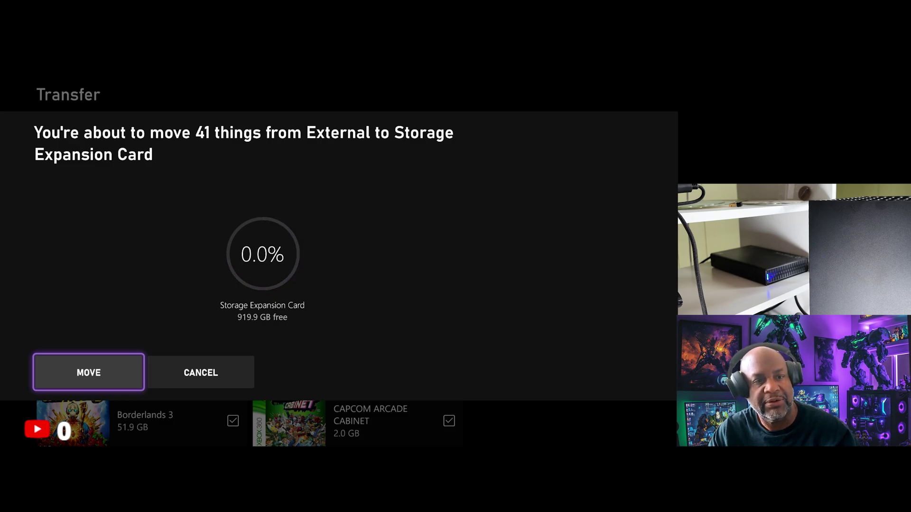
pyautogui.press('Return')
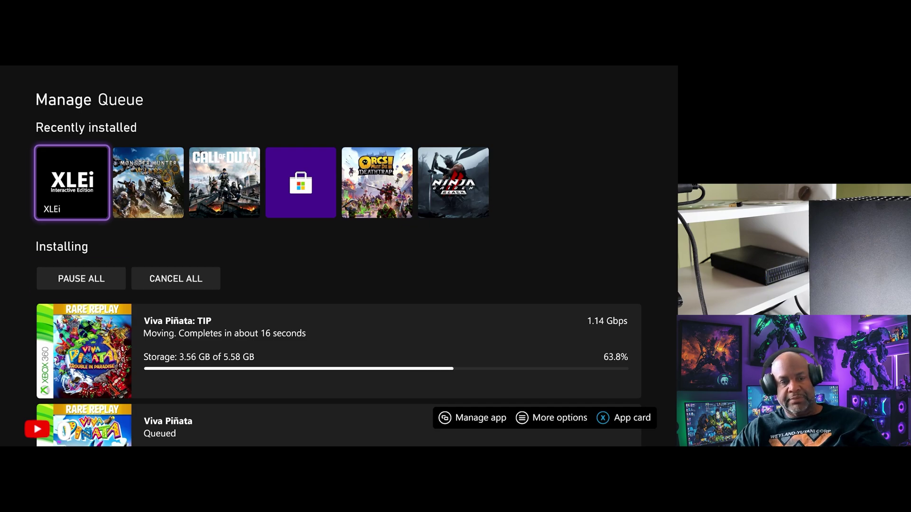
# - Look through the whole queue of games being moved, down to its last title, Ashen
pyautogui.press('Down')
pyautogui.press('Down')
pyautogui.press('Down')
pyautogui.press('Down')
pyautogui.press('Down')
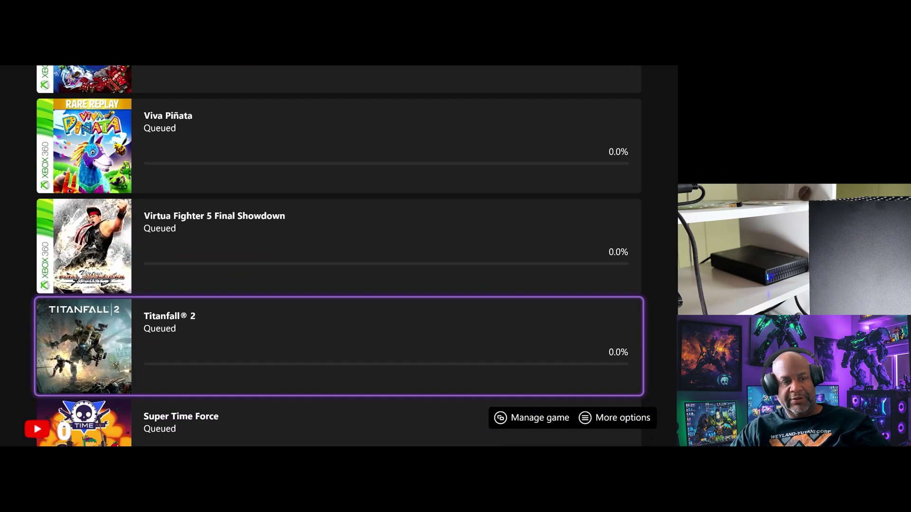
pyautogui.press('Down')
pyautogui.press('Down')
pyautogui.press('Down')
pyautogui.press('Down')
pyautogui.press('Down')
pyautogui.press('Down')
pyautogui.press('Down')
pyautogui.press('Down')
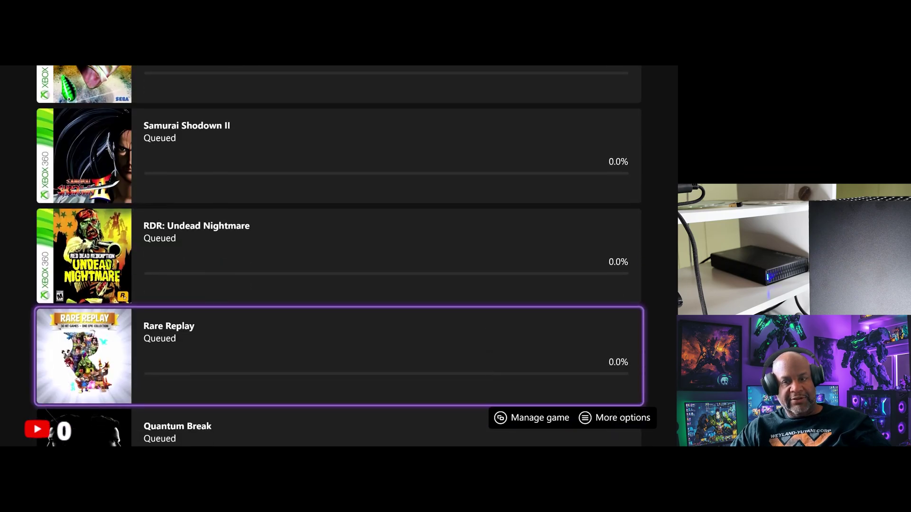
pyautogui.press('Down')
pyautogui.press('Down')
pyautogui.press('Down')
pyautogui.press('Down')
pyautogui.press('Down')
pyautogui.press('Down')
pyautogui.press('Down')
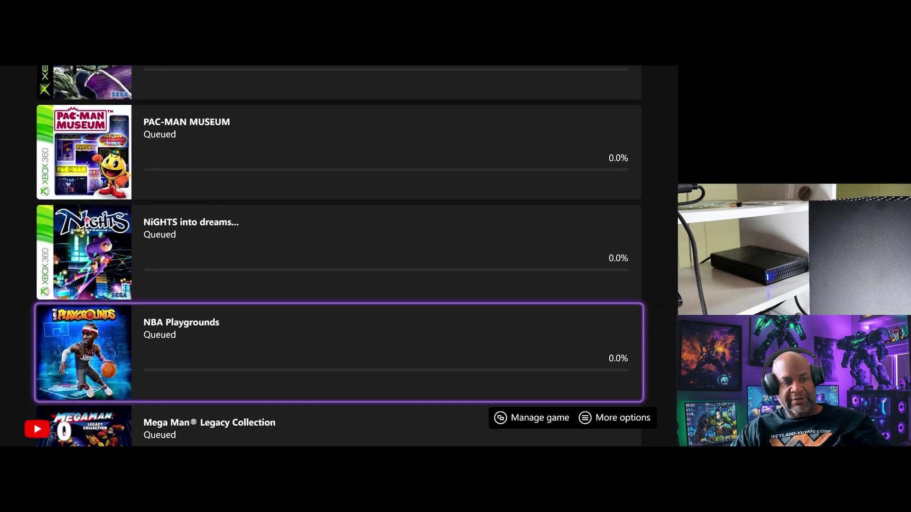
pyautogui.press('Down')
pyautogui.press('Down')
pyautogui.press('Down')
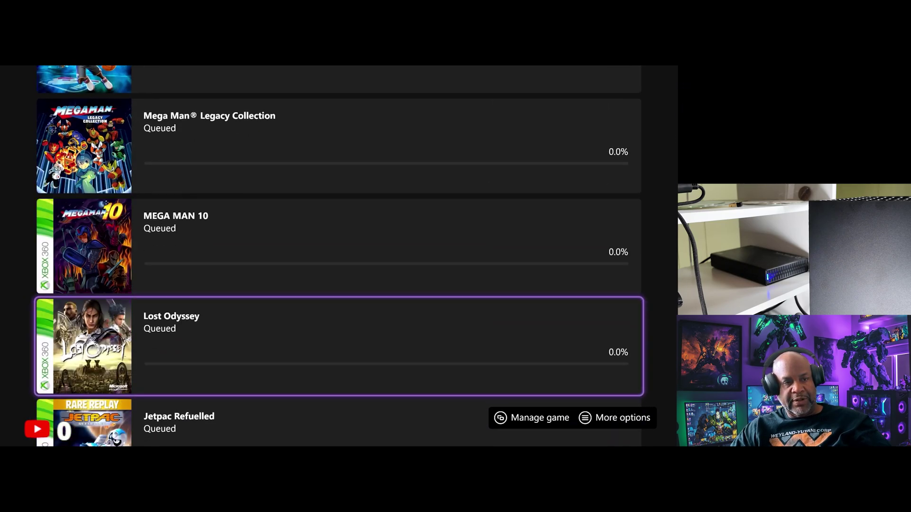
pyautogui.press('Down')
pyautogui.press('Down')
pyautogui.press('Down')
pyautogui.press('Down')
pyautogui.press('Down')
pyautogui.press('Down')
pyautogui.press('Down')
pyautogui.press('Down')
pyautogui.press('Down')
pyautogui.press('Down')
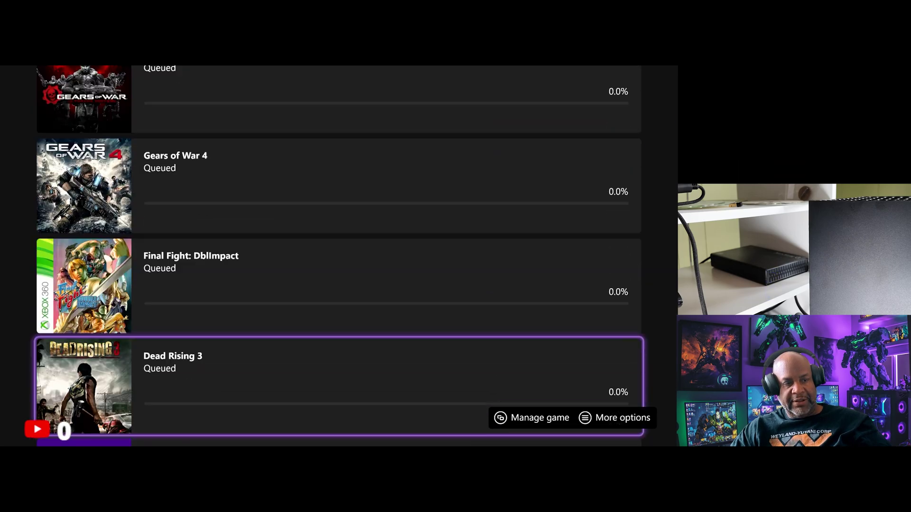
pyautogui.press('Down')
pyautogui.press('Down')
pyautogui.press('Down')
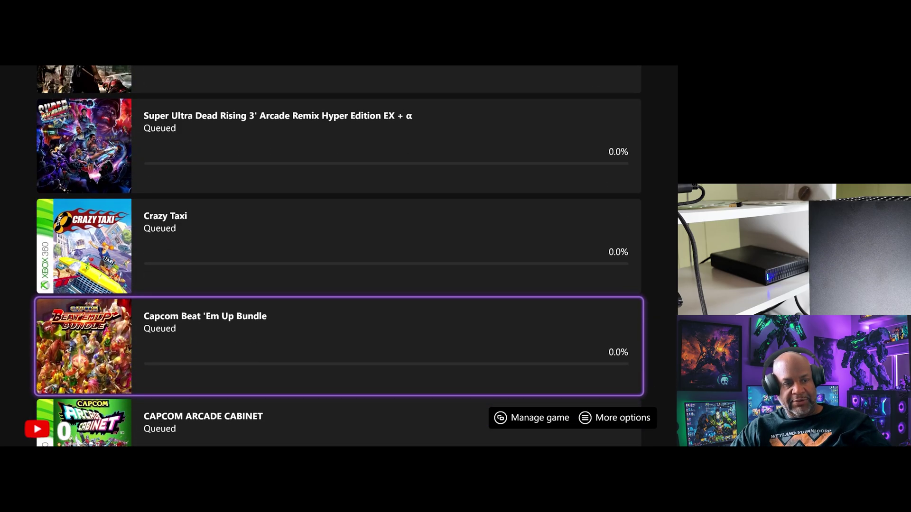
pyautogui.press('Down')
pyautogui.press('Down')
pyautogui.press('Down')
pyautogui.press('Down')
pyautogui.press('Down')
pyautogui.press('Down')
pyautogui.press('Down')
pyautogui.press('Up')
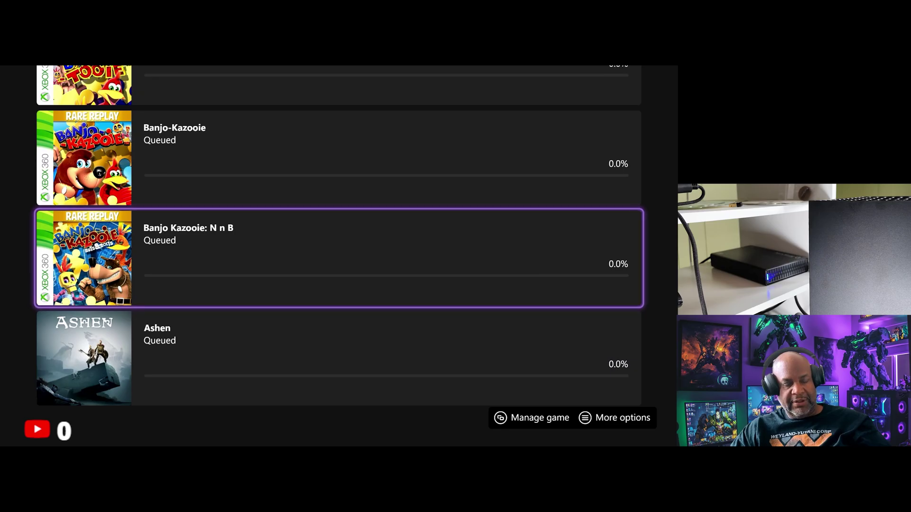
# - Go back up the queue from Ashen to check the progress of the game currently being moved
pyautogui.press('Up')
pyautogui.press('Up')
pyautogui.press('Up')
pyautogui.press('Up')
pyautogui.press('Up')
pyautogui.press('Up')
pyautogui.press('Up')
pyautogui.press('Up')
pyautogui.press('Up')
pyautogui.press('Up')
pyautogui.press('Up')
pyautogui.press('Up')
pyautogui.press('Up')
pyautogui.press('Up')
pyautogui.press('Up')
pyautogui.press('Up')
pyautogui.press('Up')
pyautogui.press('Up')
pyautogui.press('Up')
pyautogui.press('Up')
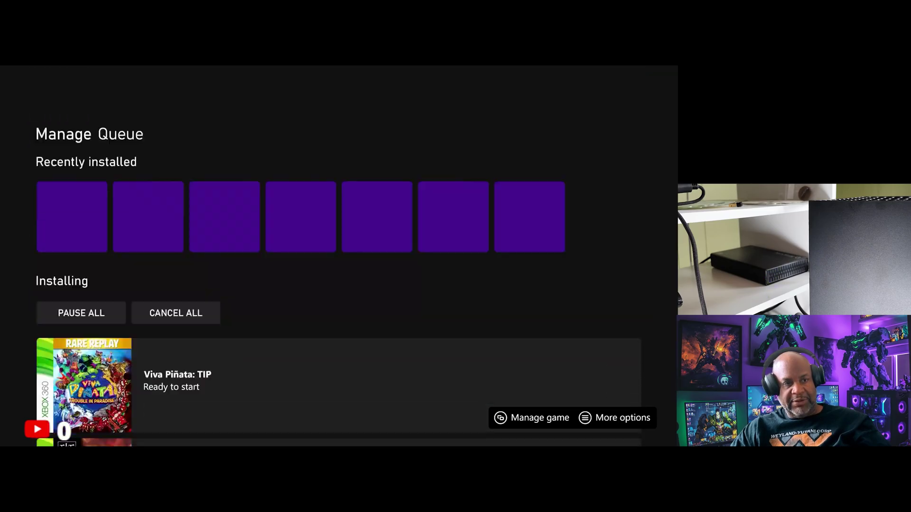
pyautogui.press('Up')
pyautogui.press('Up')
pyautogui.press('Up')
pyautogui.press('Up')
pyautogui.press('Up')
pyautogui.press('Up')
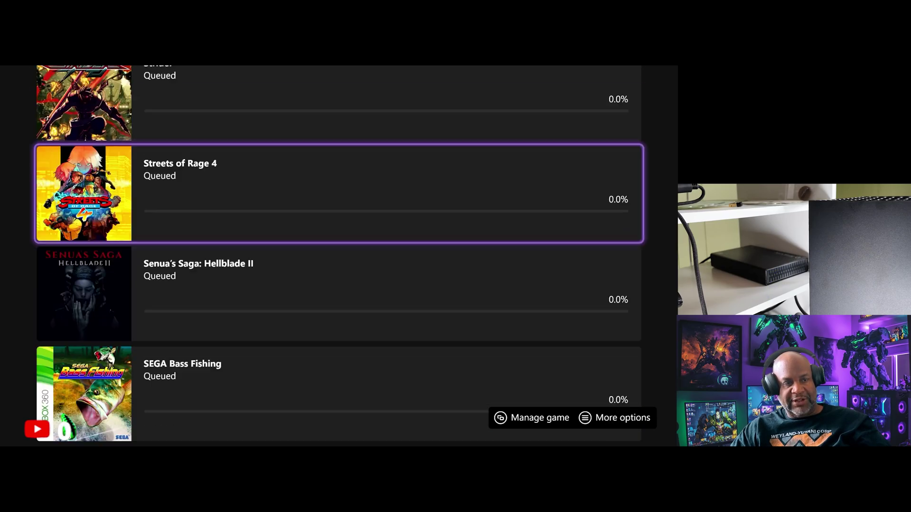
pyautogui.press('Up')
pyautogui.press('Up')
pyautogui.press('Up')
pyautogui.press('Up')
pyautogui.press('Up')
pyautogui.press('Up')
pyautogui.press('Up')
pyautogui.press('Down')
pyautogui.press('Down')
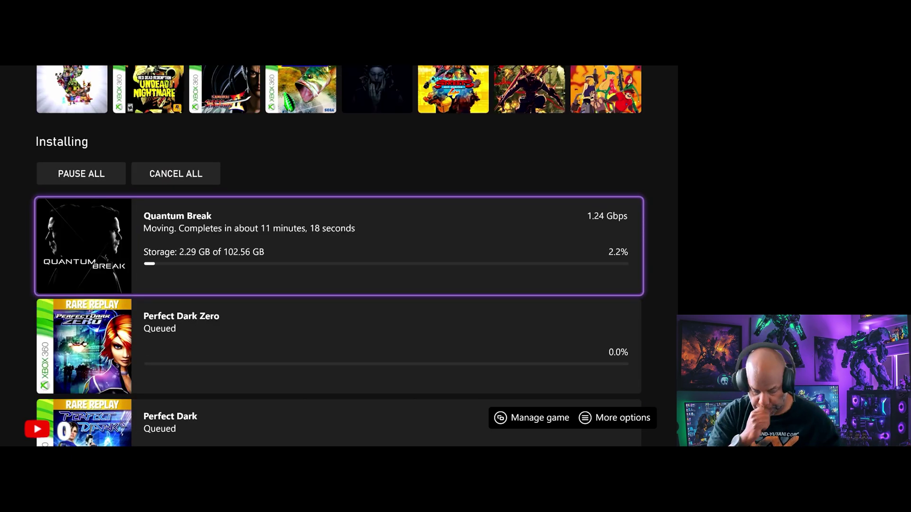
# - Look through the titles still queued below Quantum Break
pyautogui.press('Down')
pyautogui.press('Down')
pyautogui.press('Down')
pyautogui.press('Down')
pyautogui.press('Down')
pyautogui.press('Down')
pyautogui.press('Down')
pyautogui.press('Down')
pyautogui.press('Down')
pyautogui.press('Down')
pyautogui.press('Down')
pyautogui.press('Down')
pyautogui.press('Down')
pyautogui.press('Down')
pyautogui.press('Down')
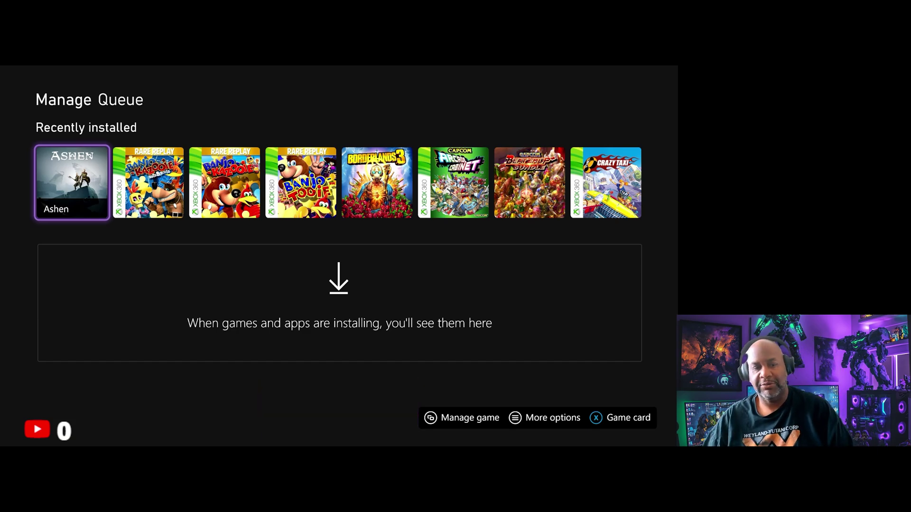
# - Check the External drive's contents after the move, dismissing the question about using the Storage Expansion Card with multiple consoles
pyautogui.press('Return')
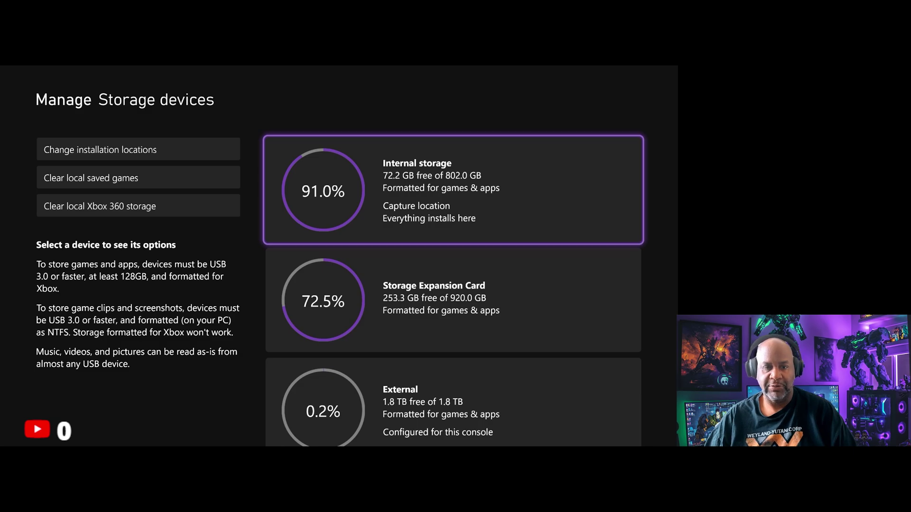
pyautogui.press('Down')
pyautogui.press('Down')
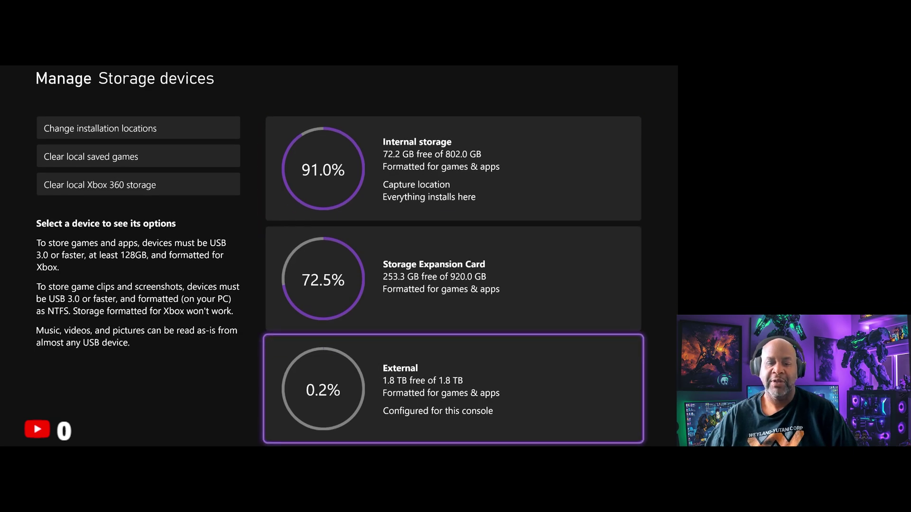
pyautogui.press('Return')
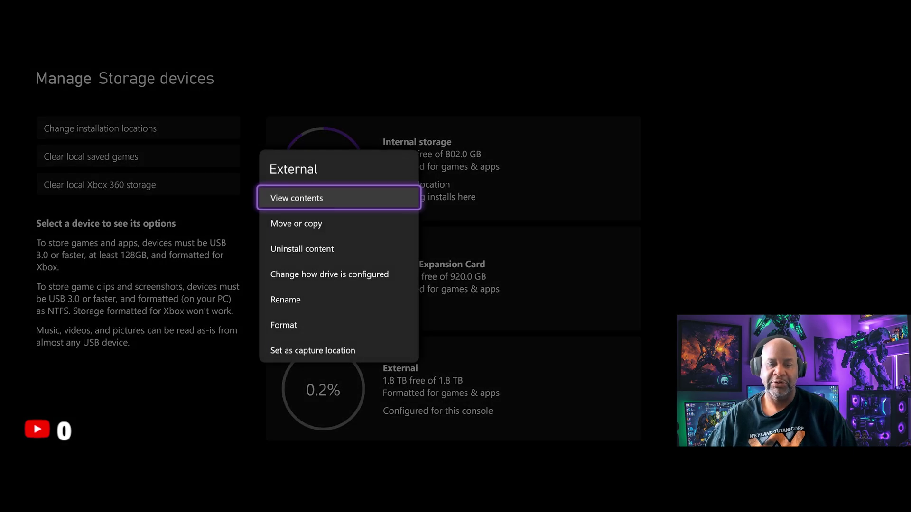
pyautogui.press('Return')
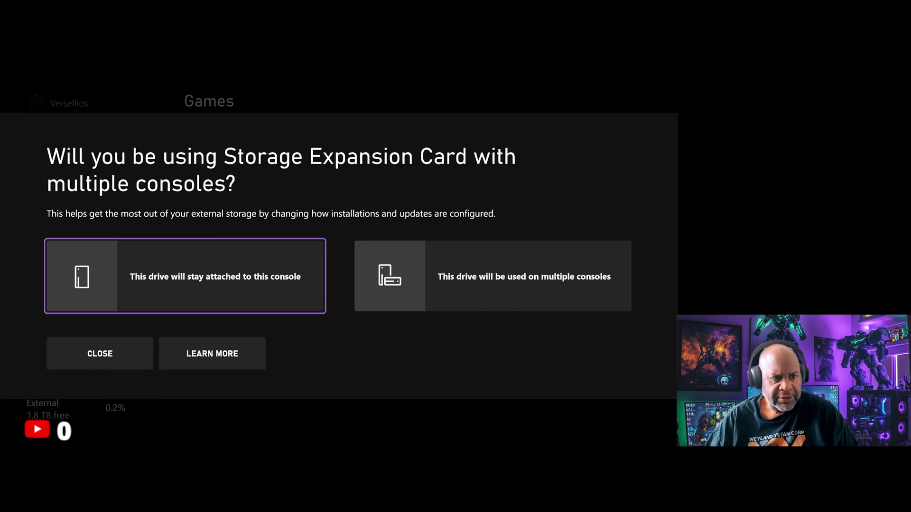
pyautogui.press('Return')
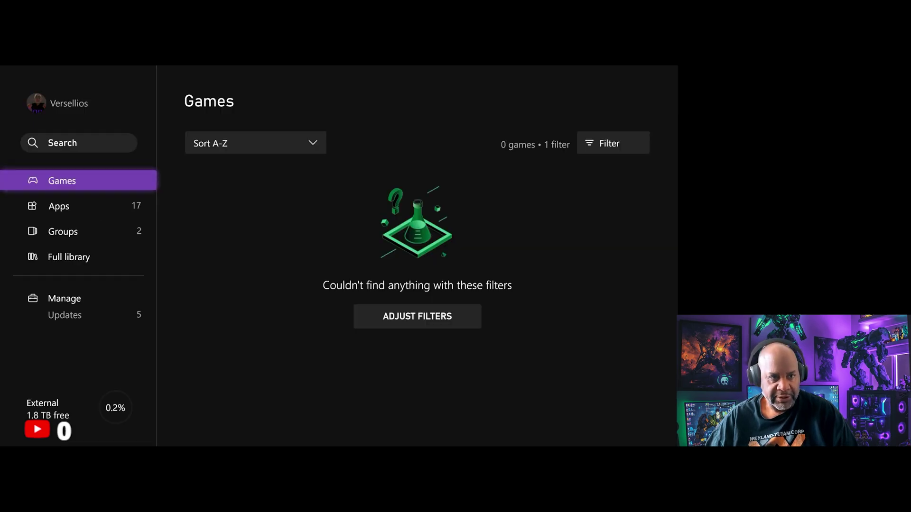
# - Return to the storage devices and view the contents of the Storage Expansion Card
pyautogui.press('Escape')
pyautogui.press('Down')
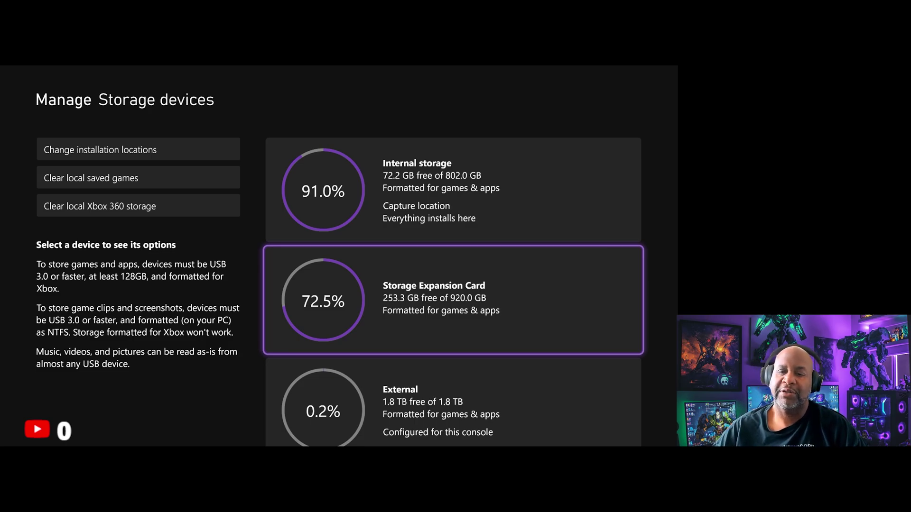
pyautogui.press('Return')
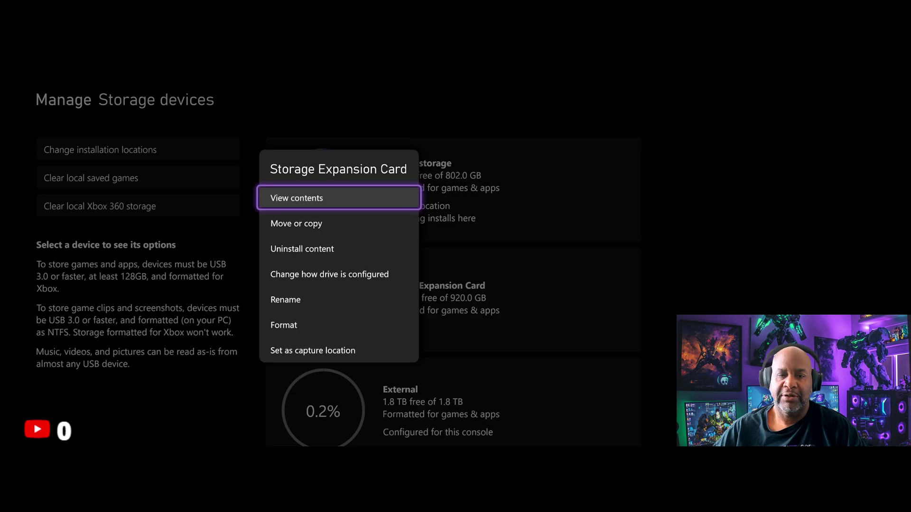
pyautogui.press('Return')
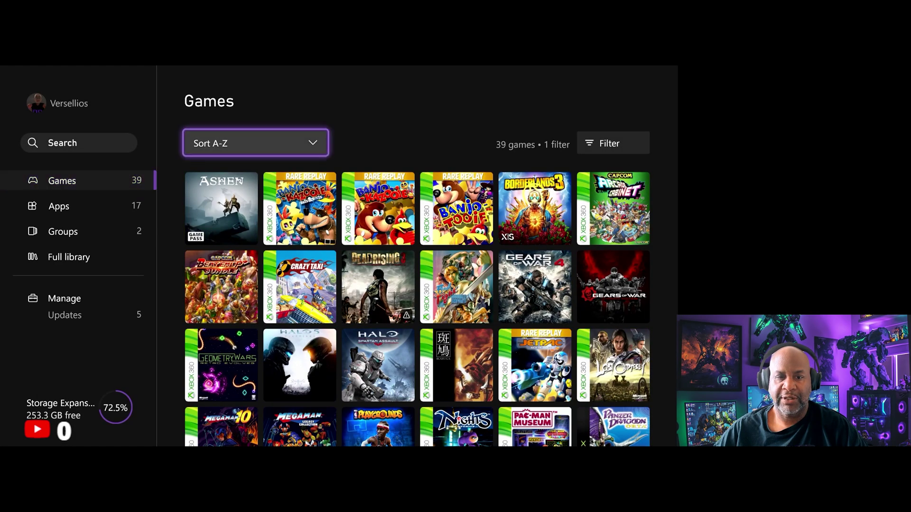
# - Find and launch Quantum Break from the Storage Expansion Card's games, and return to the Home screen from the running game
pyautogui.press('Down')
pyautogui.press('Right')
pyautogui.press('Down')
pyautogui.press('Down')
pyautogui.press('Down')
pyautogui.press('Down')
pyautogui.press('Right')
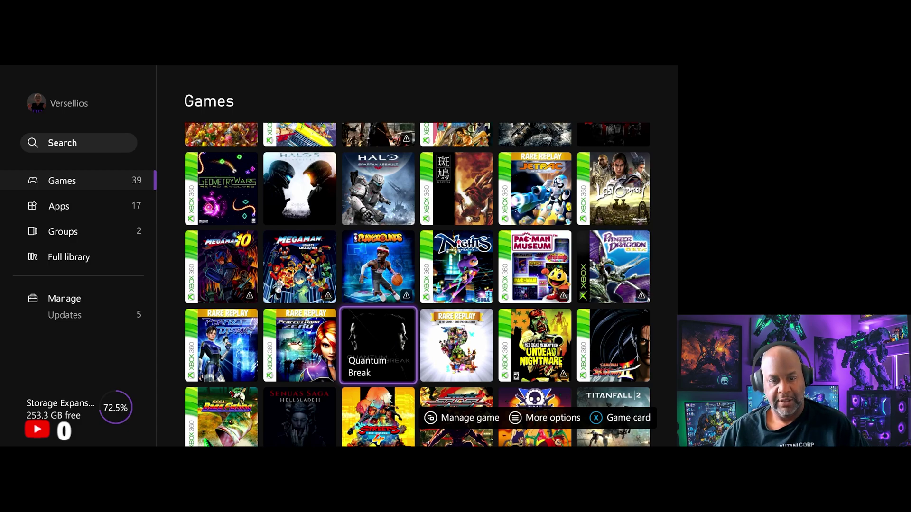
pyautogui.press('Return')
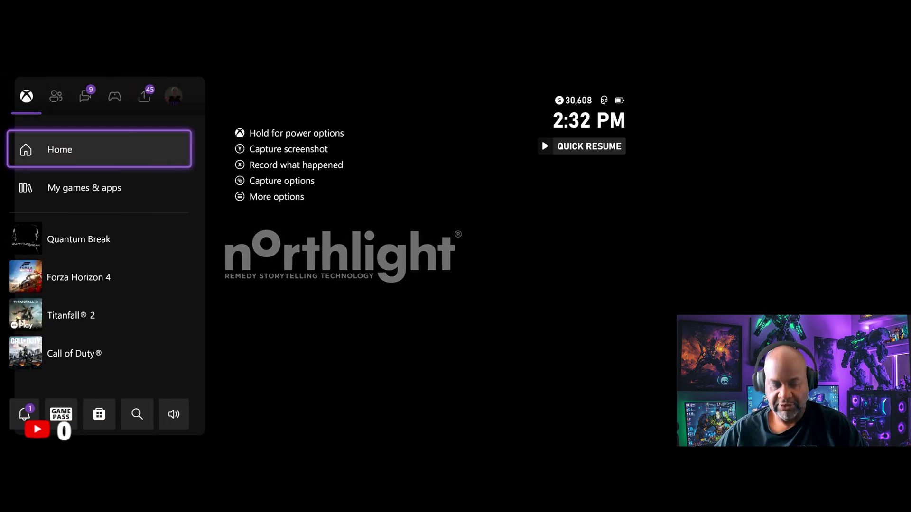
pyautogui.press('Return')
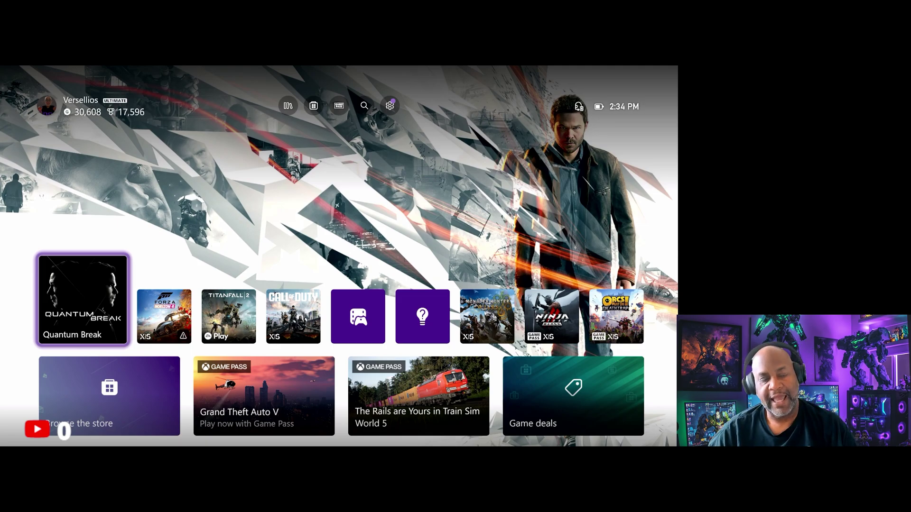
pyautogui.press('Right')
pyautogui.press('Right')
pyautogui.press('Right')
pyautogui.press('Right')
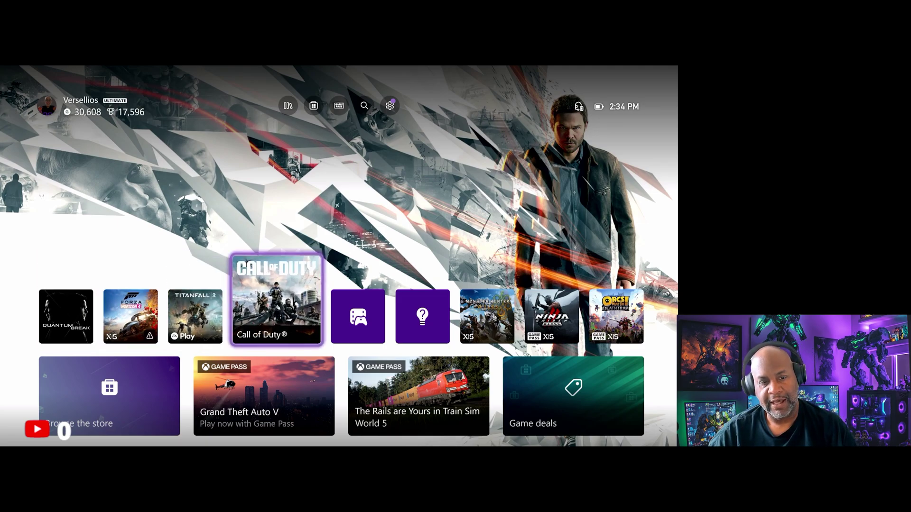